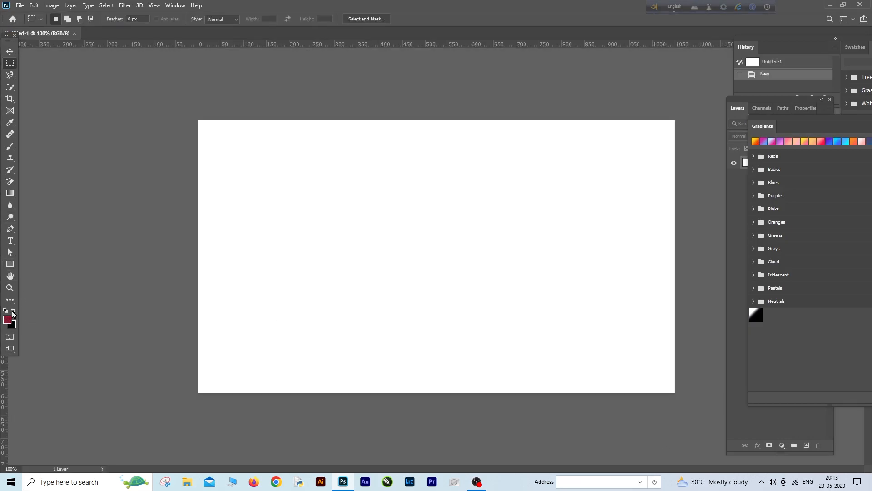
Swap the foreground and background colours, and draw a hexagon about 512 px wide and 446 px high over the canvas's upper-left area
click(13, 313)
key(F7)
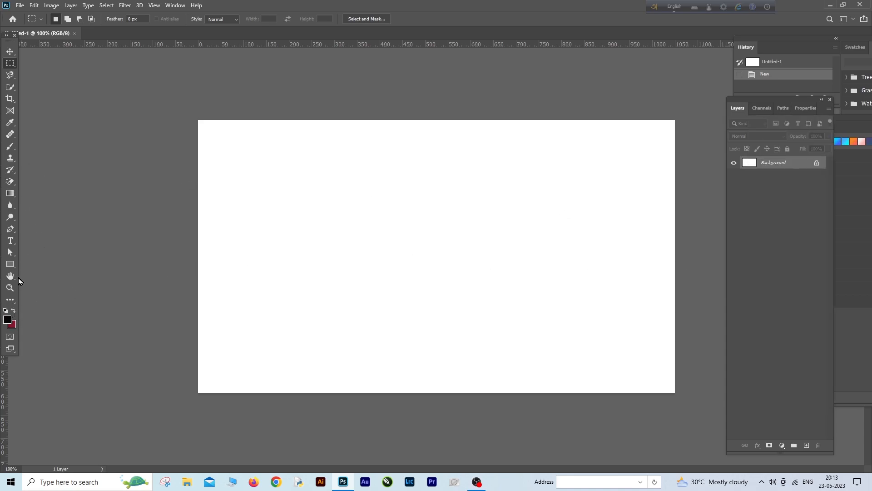
click(10, 265)
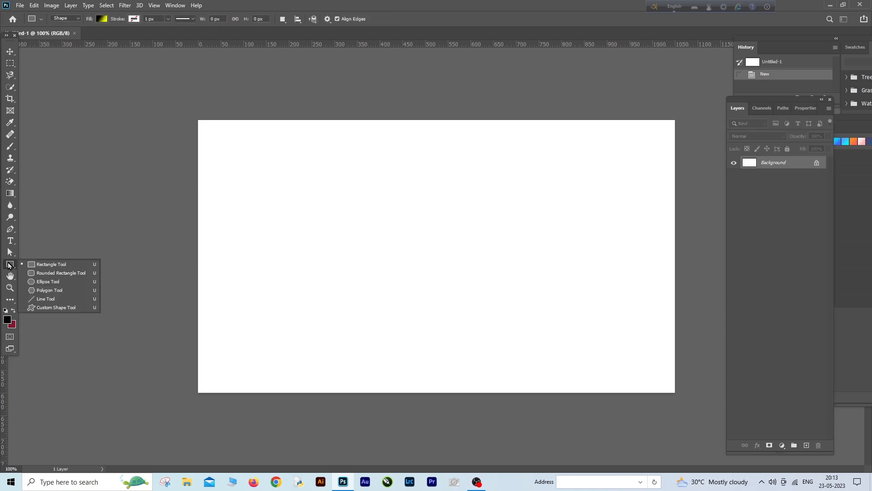
click(40, 289)
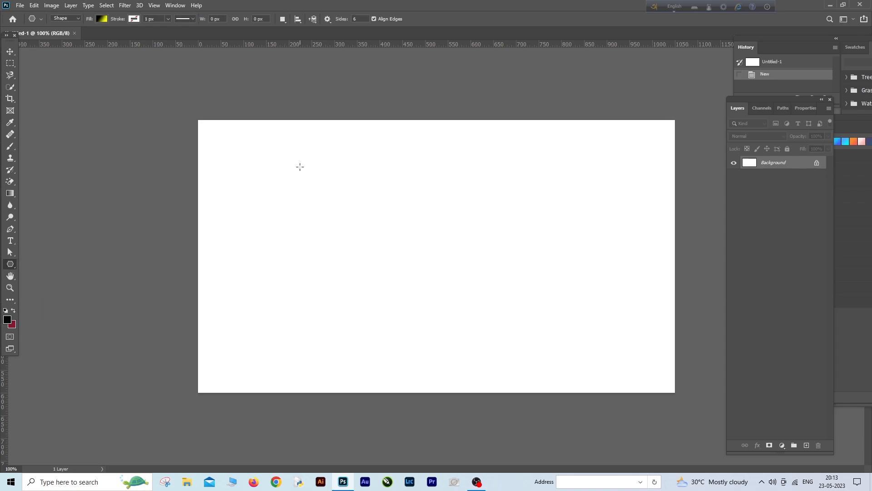
drag(299, 166, 357, 268)
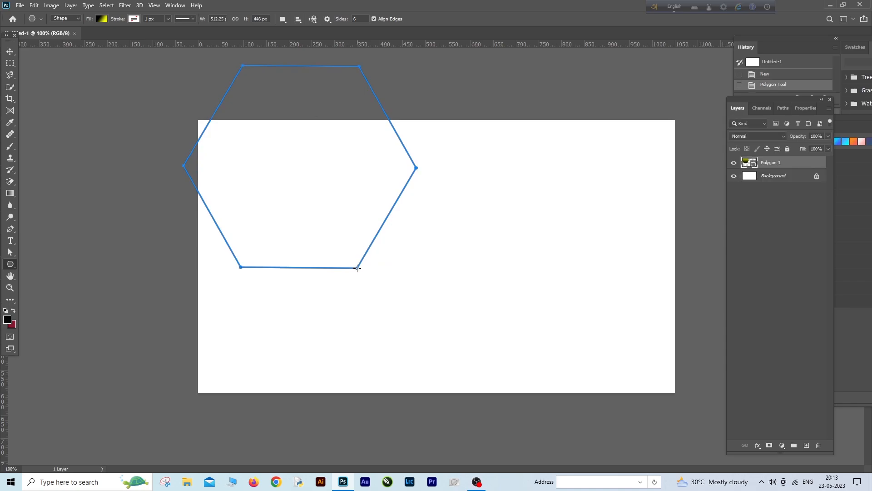
Replace the hexagon's gradient fill with solid black
click(105, 19)
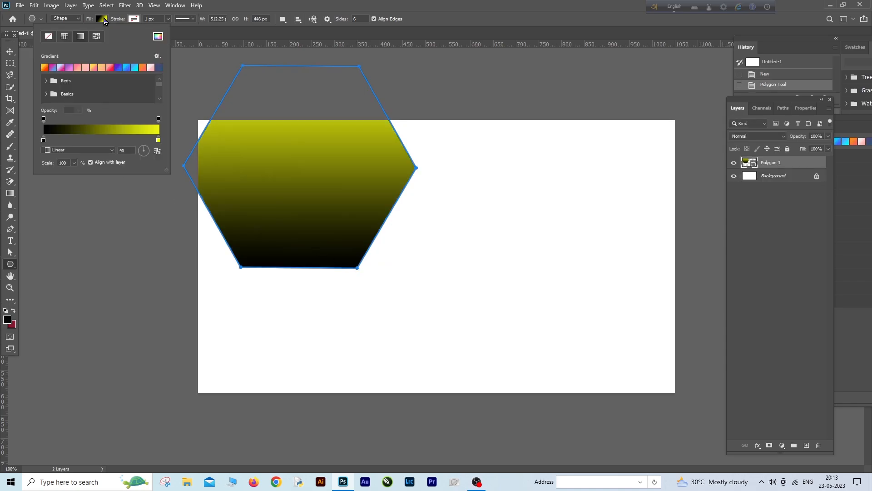
click(48, 36)
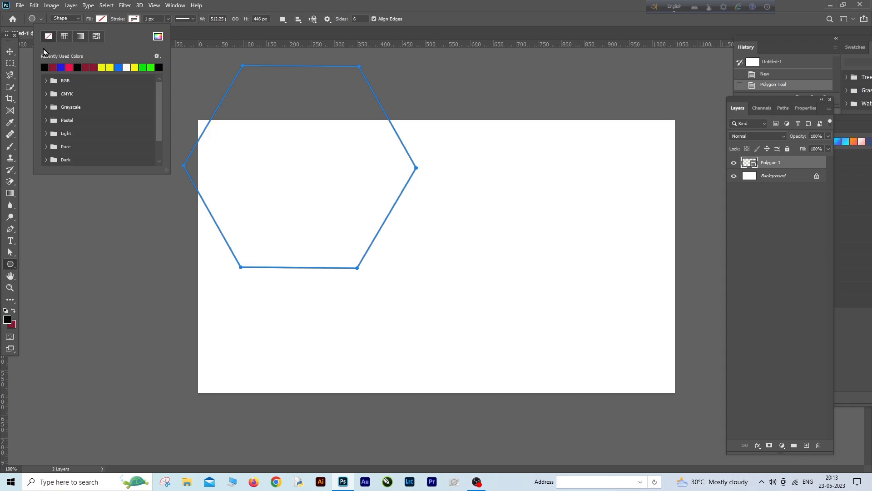
click(45, 67)
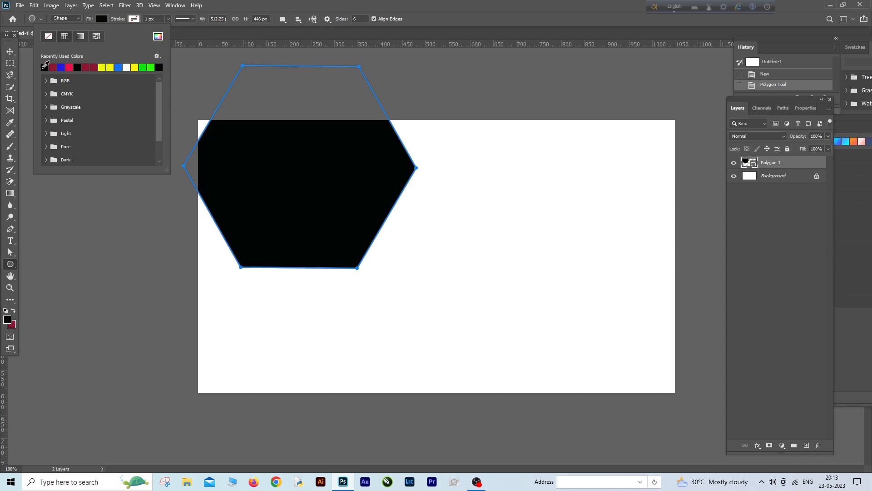
Move the hexagon over the canvas's right half and scale it up proportionally to about 164%
click(10, 52)
drag(266, 173, 435, 271)
drag(353, 163, 271, 112)
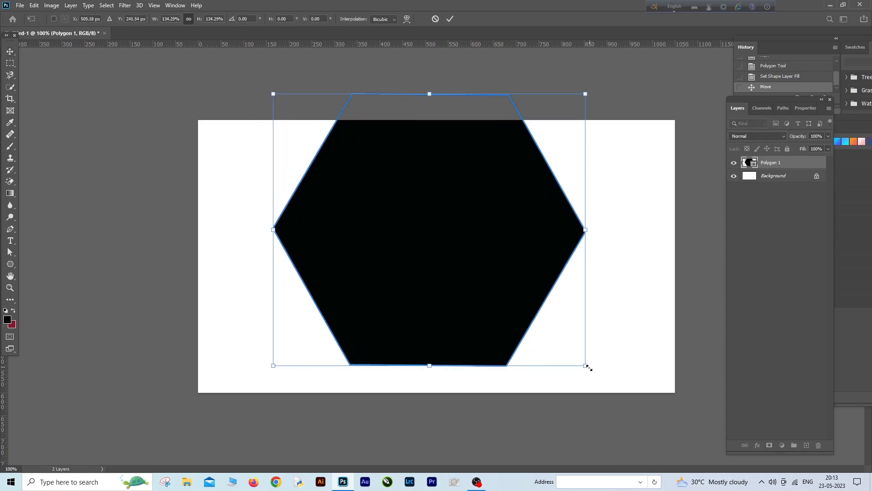
drag(587, 366, 617, 394)
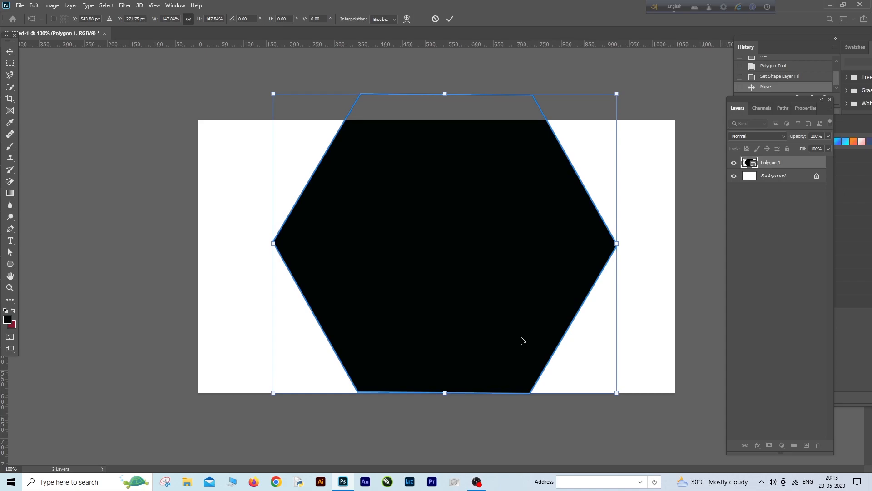
drag(549, 343, 671, 347)
drag(413, 259, 376, 264)
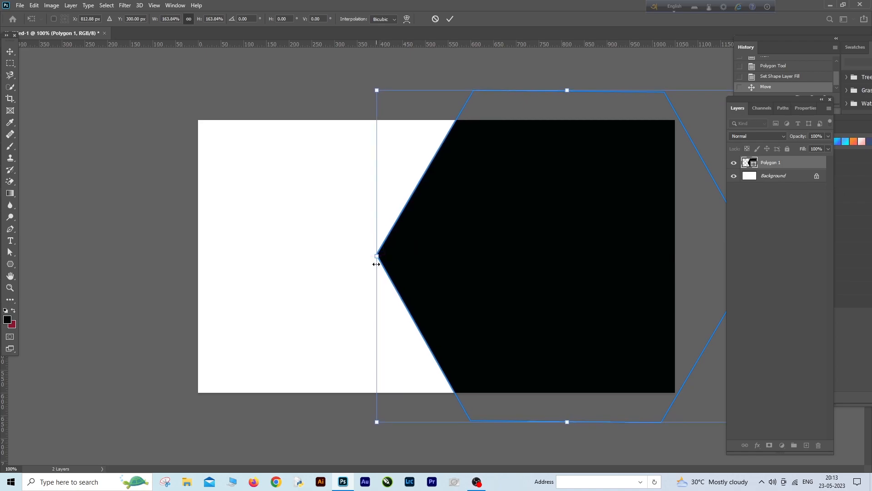
Adjust the hexagon's vertical position and scale it down to about 159%, with its pointed end near the canvas's middle, and apply the transform
key(Down)
key(Down)
key(Down)
key(Down)
key(Down)
key(Down)
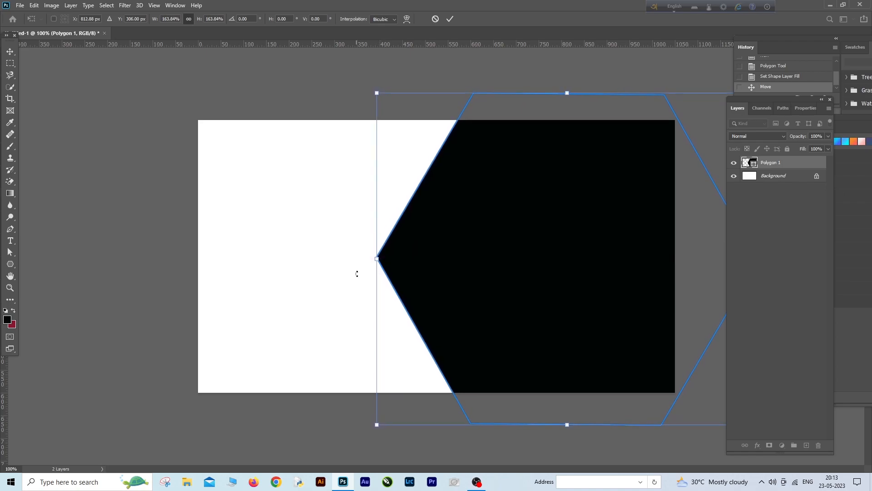
key(Up)
key(Up)
key(Up)
key(Up)
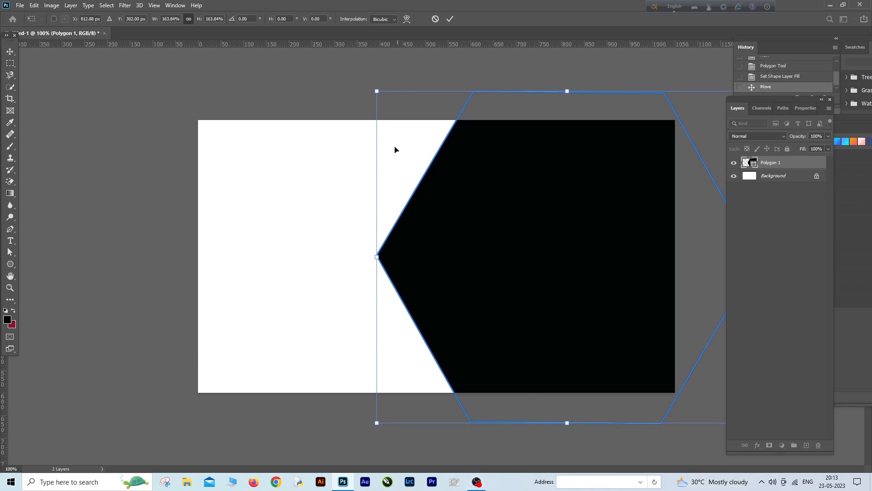
drag(376, 92, 384, 106)
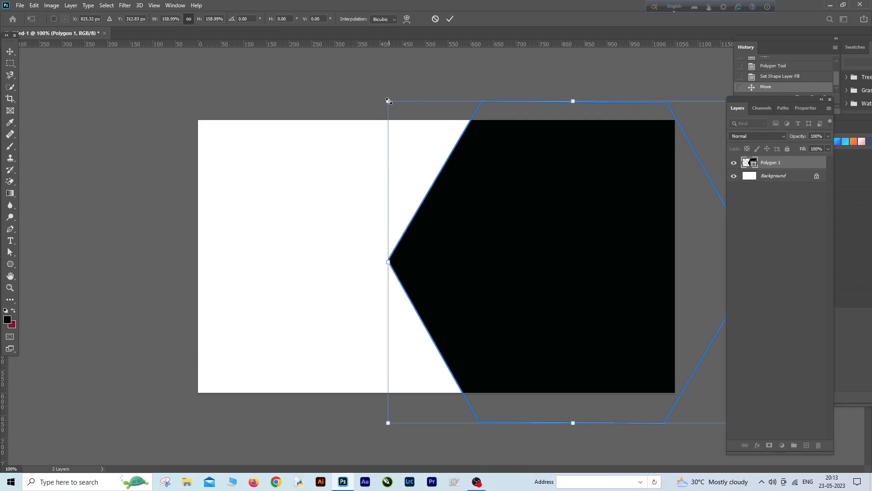
click(10, 51)
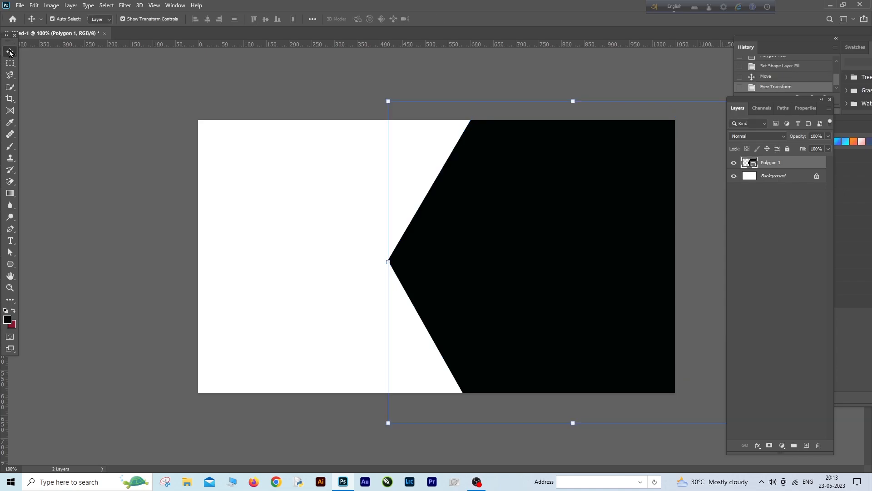
Activate the Rectangle tool and set the foreground colour to bright yellow f6f30f
click(10, 63)
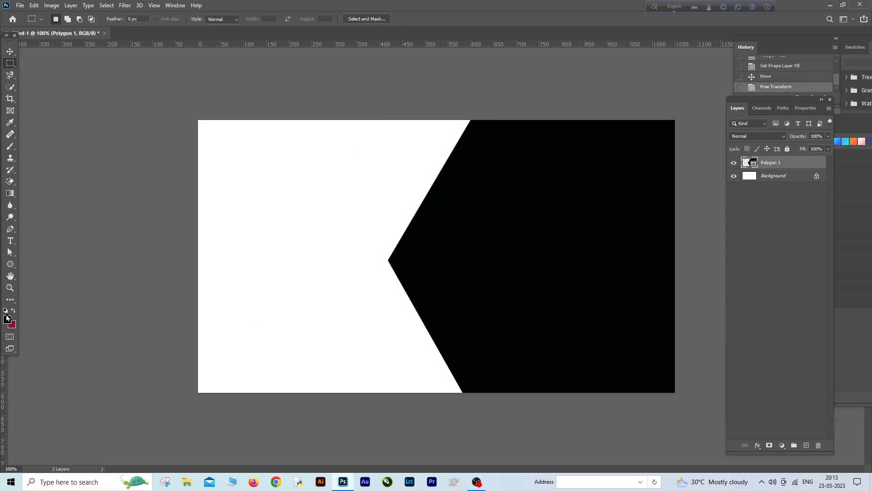
right_click(11, 264)
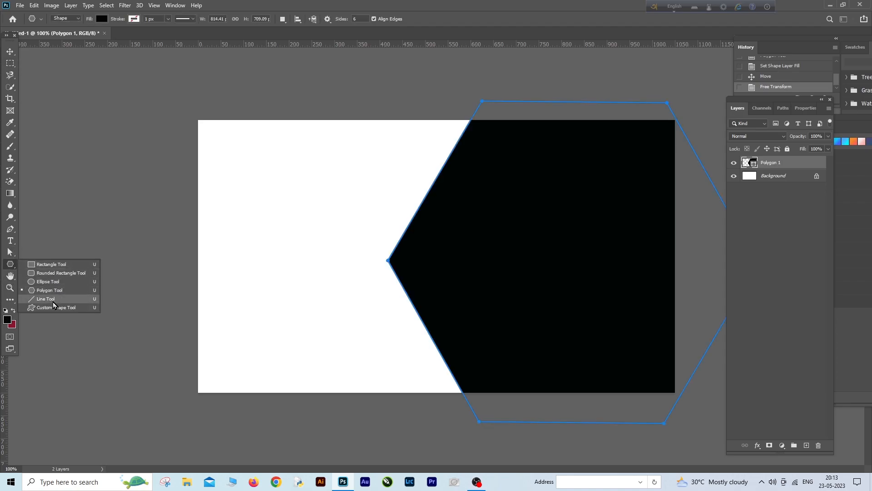
click(58, 264)
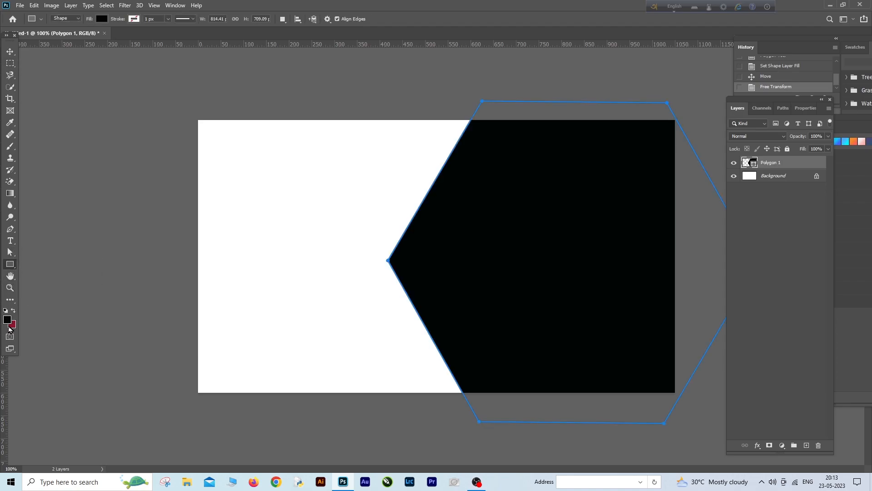
click(8, 320)
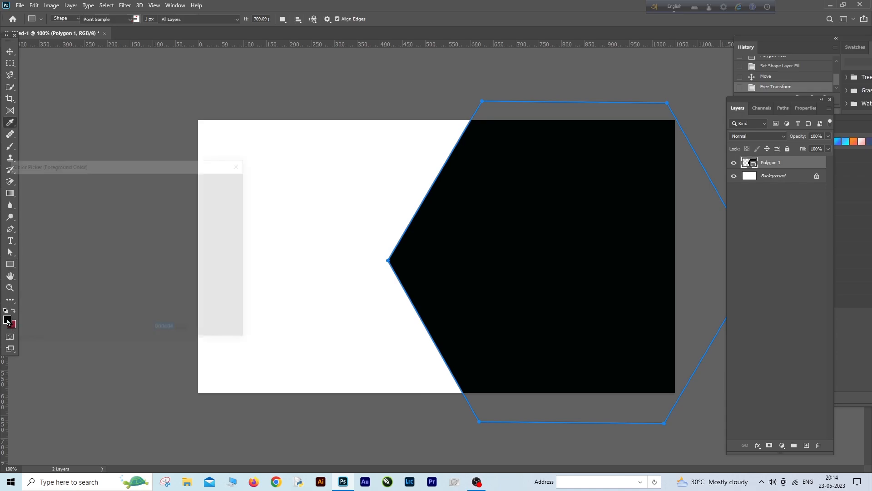
click(135, 282)
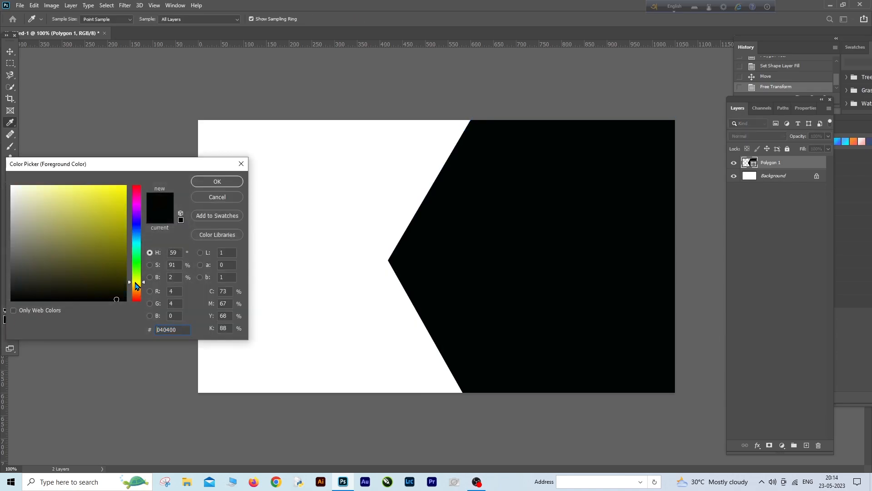
click(119, 195)
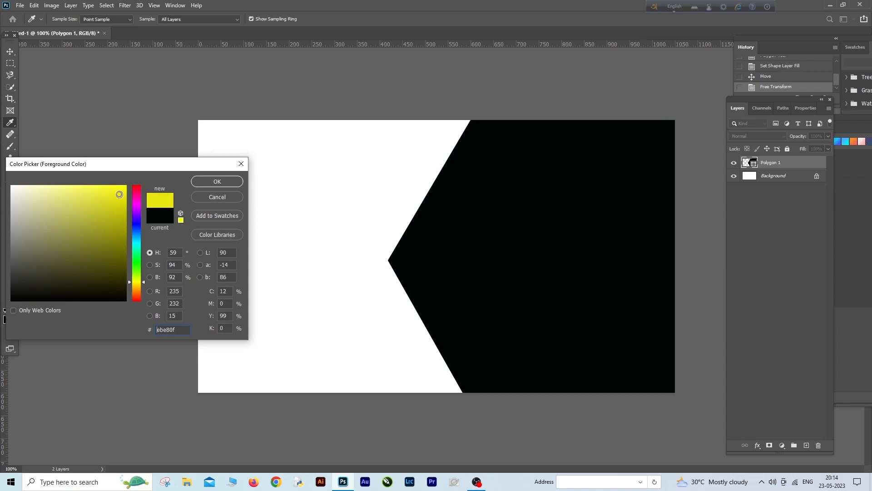
drag(119, 193, 119, 189)
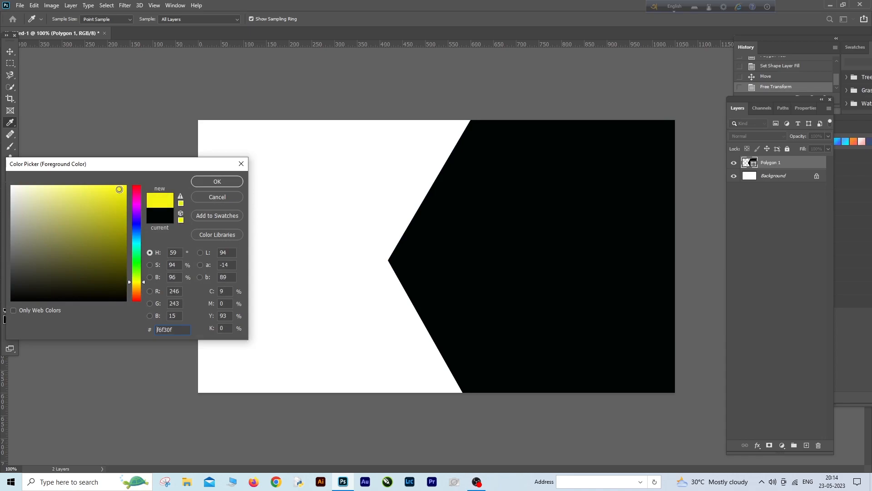
click(217, 181)
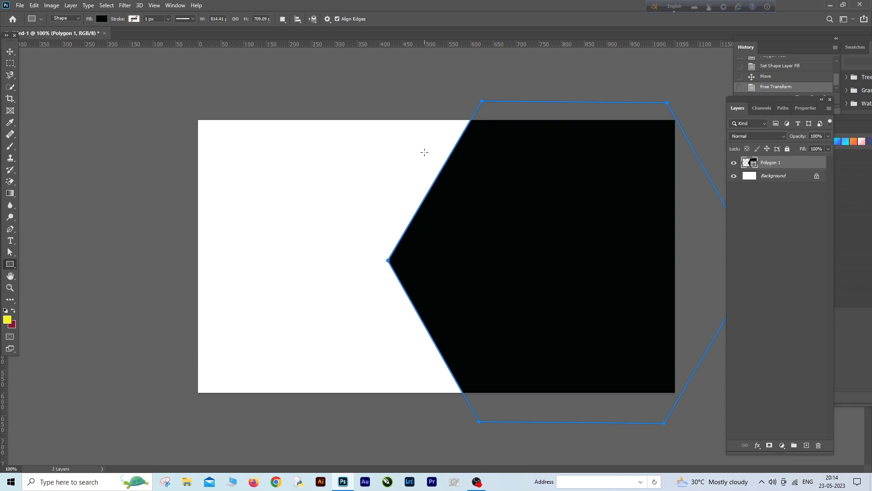
Draw a rectangle about 590 px by 59 px across the hexagon's upper part and fill it with the recent yellow
drag(424, 152, 692, 178)
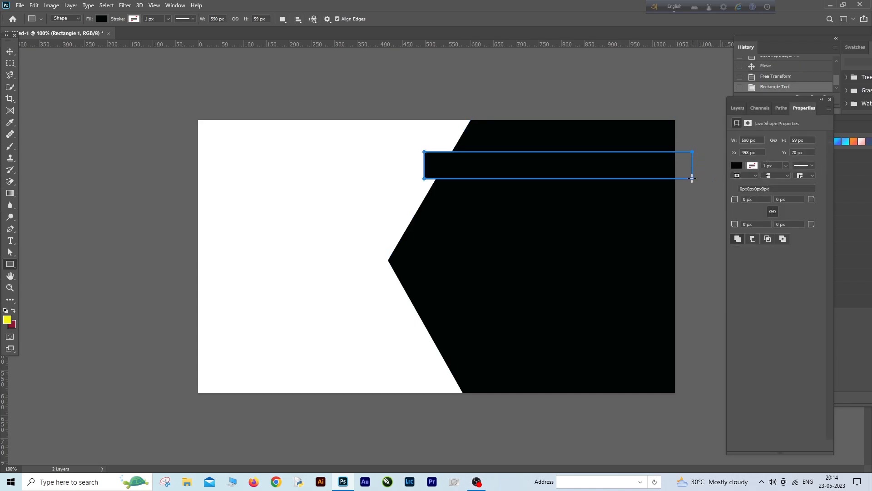
click(737, 165)
click(738, 213)
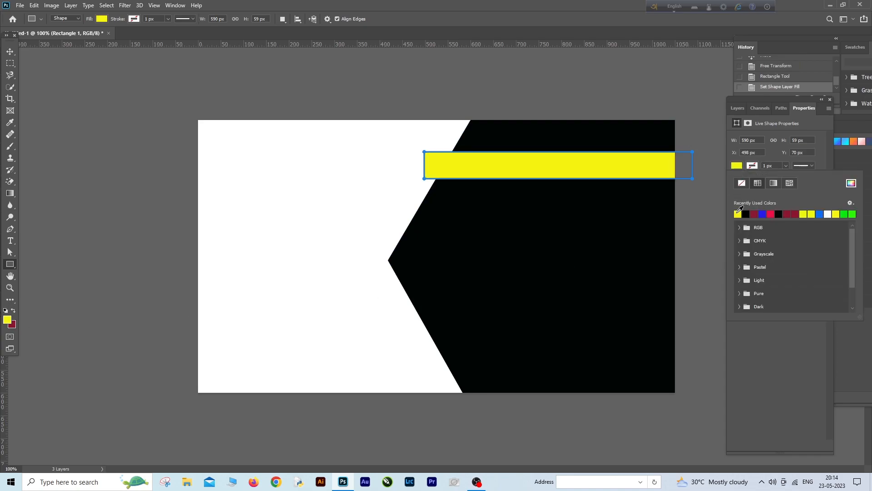
Nudge the yellow bar left until its left end sits at about X 470 px, and deselect it
click(10, 51)
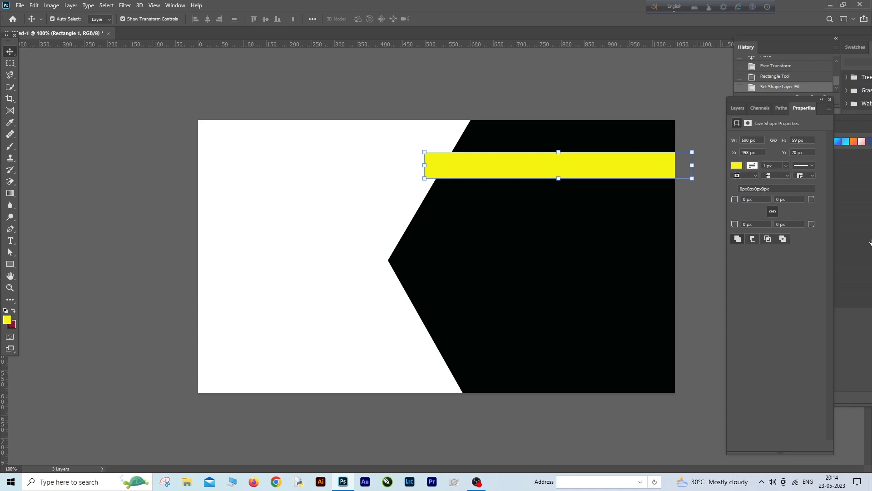
key(Left)
key(Left)
key(Left)
key(Left)
key(Left)
key(Left)
key(Left)
key(Left)
key(Left)
key(Left)
key(Left)
key(Left)
key(Left)
key(Left)
key(Left)
key(Left)
key(Left)
key(Left)
key(Left)
key(Left)
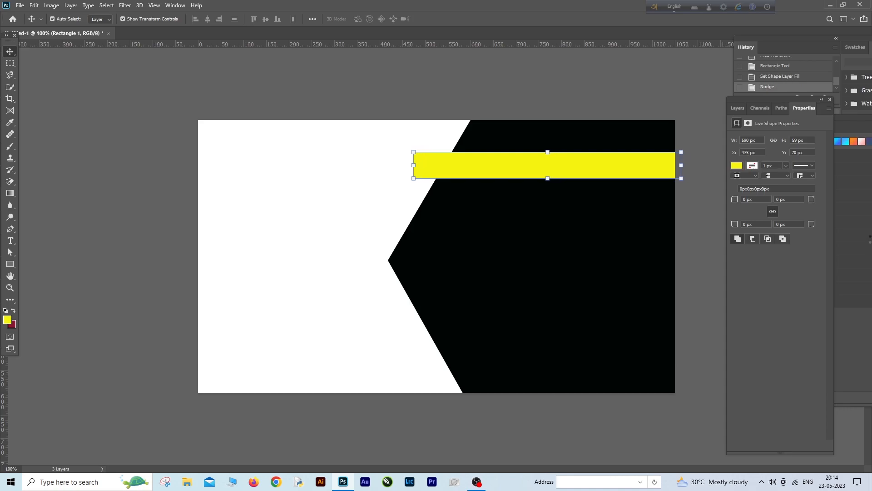
key(Left)
key(Left)
key(Left)
click(140, 172)
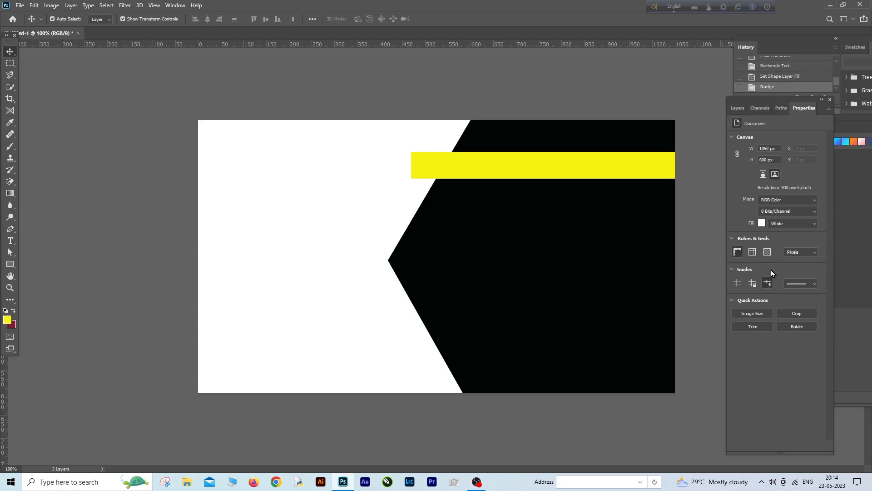
Add a new layer and draw a triangle about 54 px by 49 px with the Pen tool between the bar's lower-left corner and the hexagon's edge
key(F7)
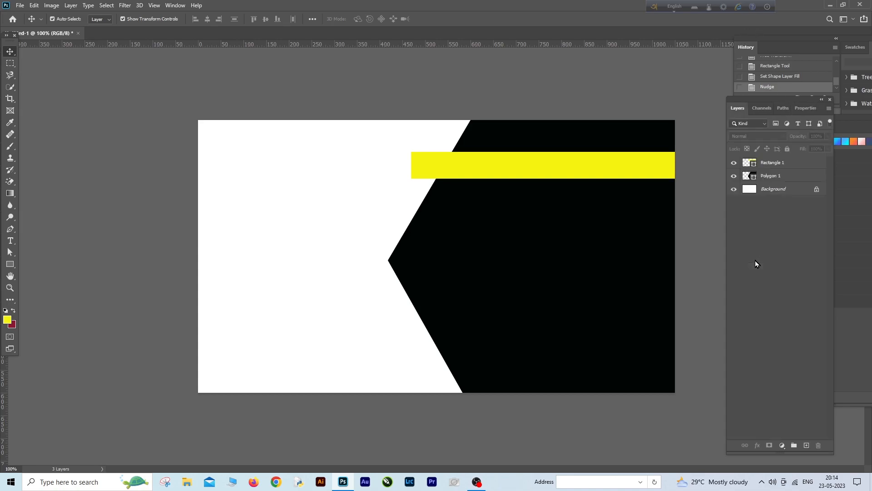
click(807, 446)
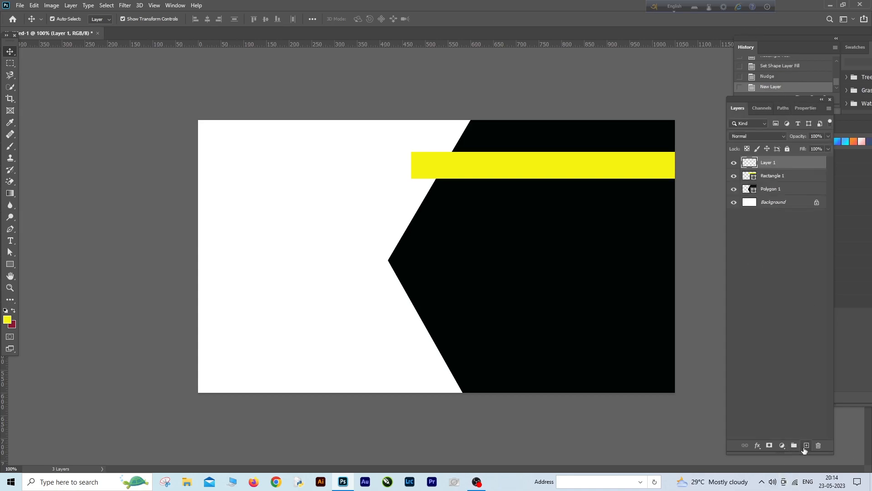
click(11, 230)
click(45, 229)
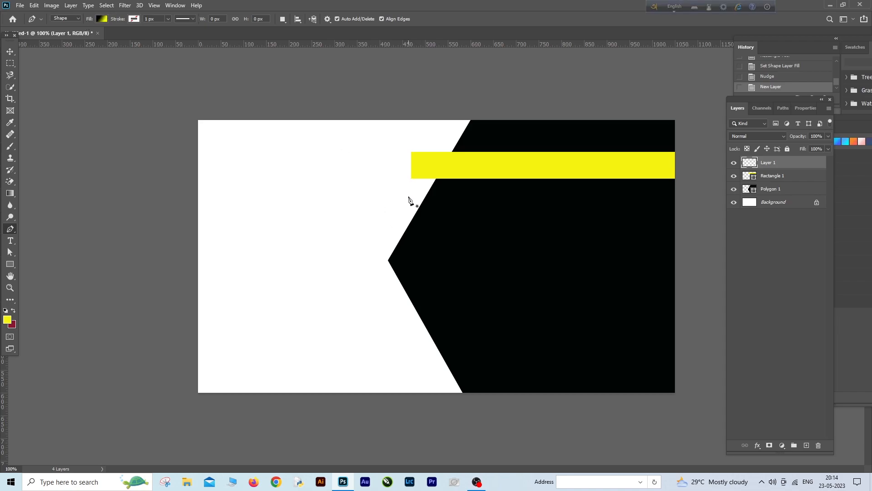
key(ctrl+plus)
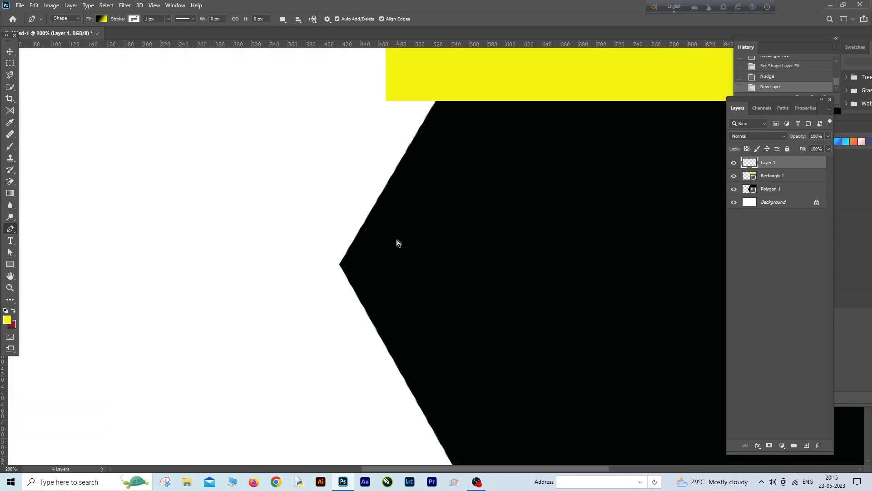
click(385, 101)
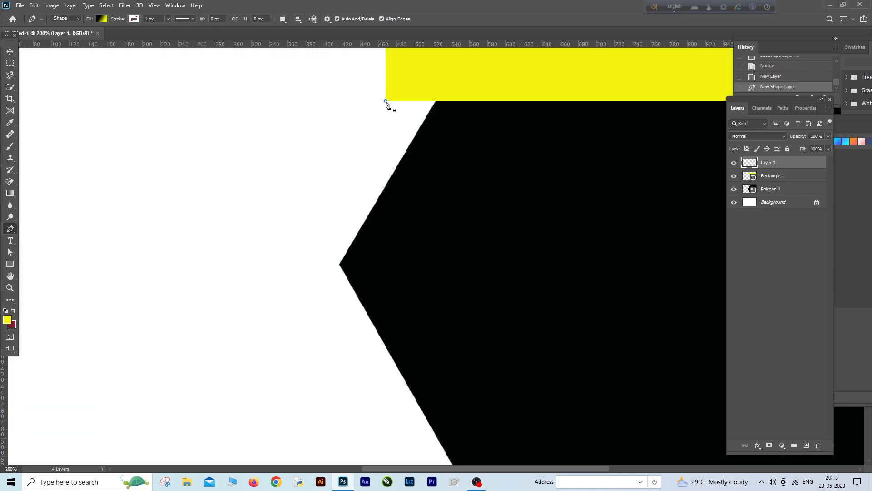
click(435, 101)
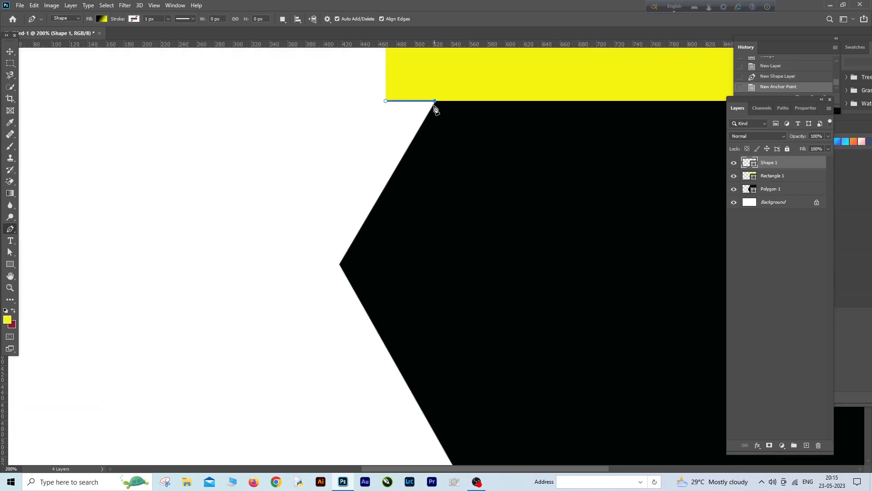
click(385, 101)
click(409, 146)
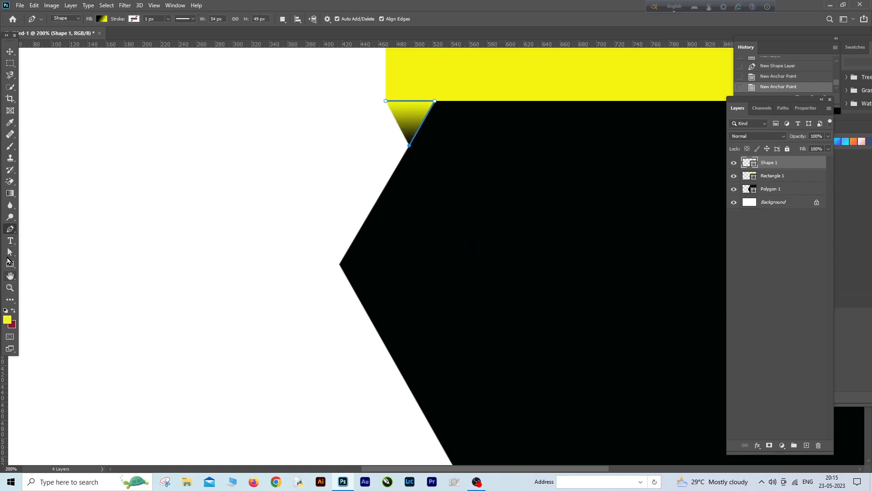
Raise the triangle's lower anchor point onto the hexagon's edge, making it about 46 px high, and move its layer below the hexagon
click(12, 254)
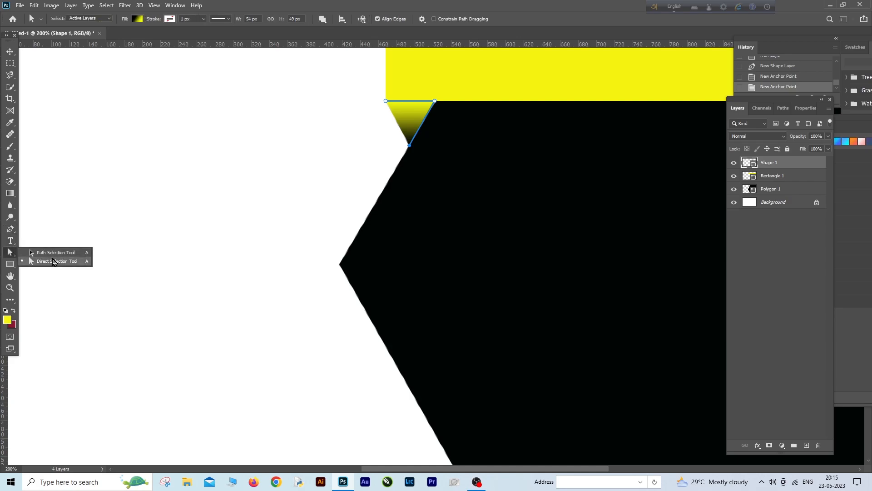
click(41, 260)
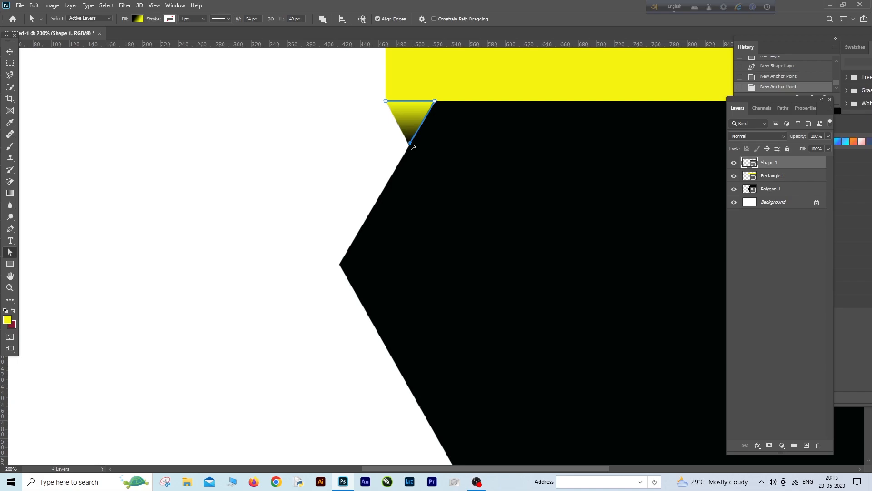
drag(411, 145, 411, 143)
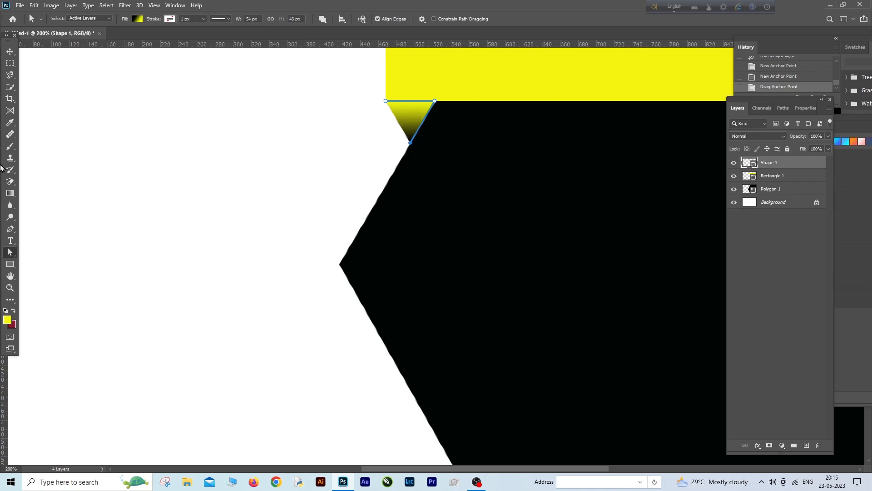
drag(781, 164, 782, 194)
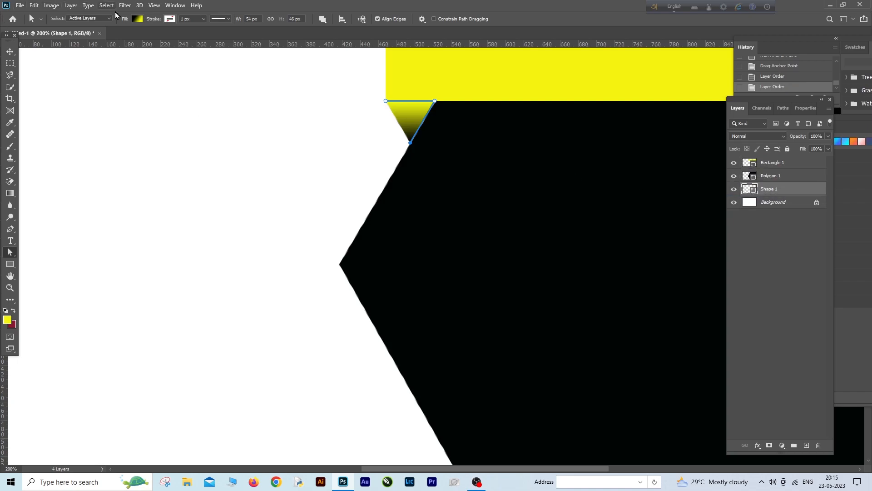
Swap the triangle's gradient so black lies under the bar and yellow at the tip, with the yellow stop about a third along
click(139, 20)
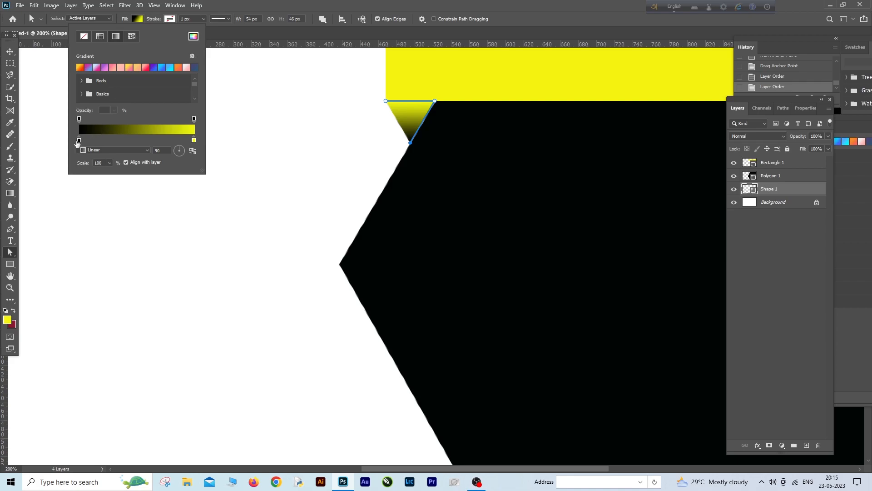
mouse_move(79, 141)
mouse_down()
mouse_move(170, 140)
mouse_move(87, 143)
mouse_up()
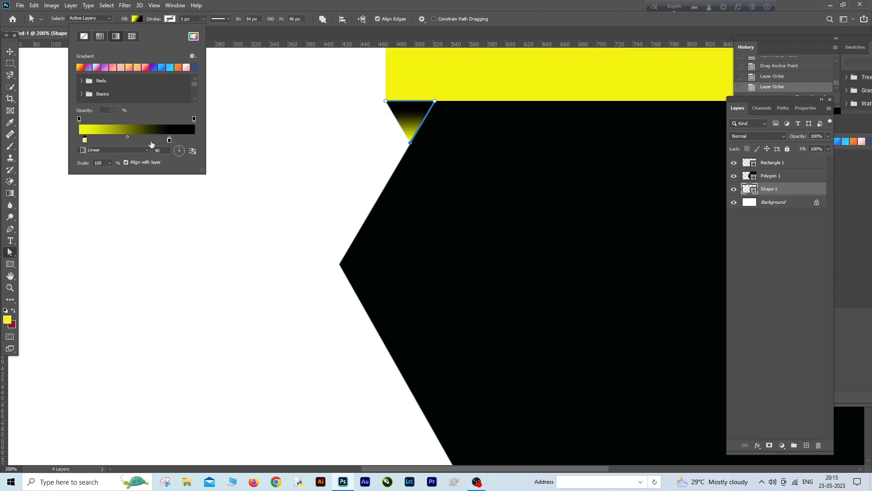
drag(170, 142, 200, 141)
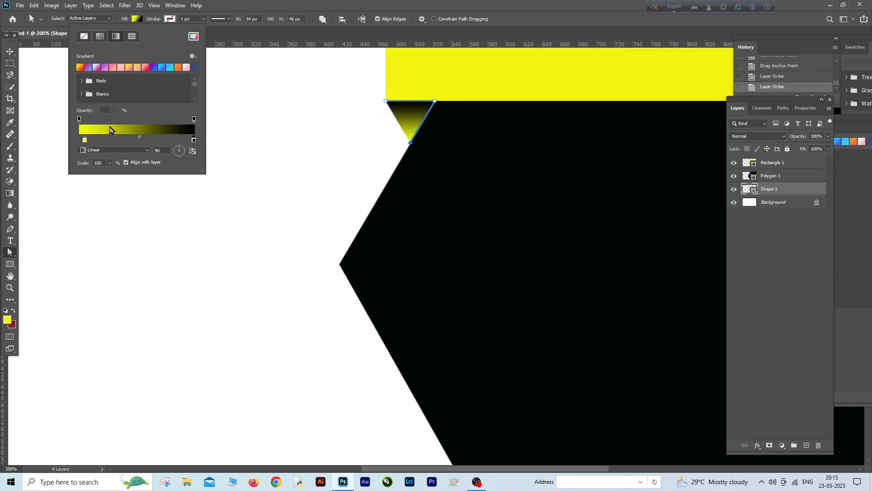
drag(85, 140, 120, 141)
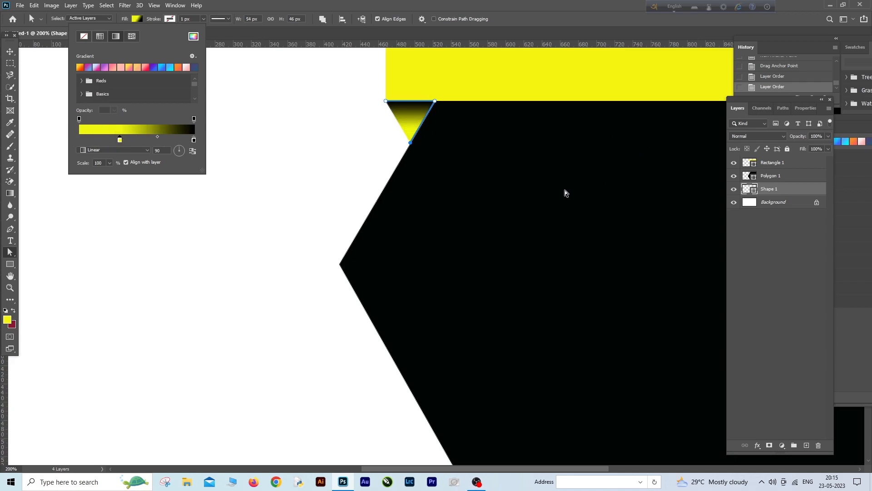
Scale the triangle to about 104% from its lower-right corner, apply the transform and deselect it
click(10, 51)
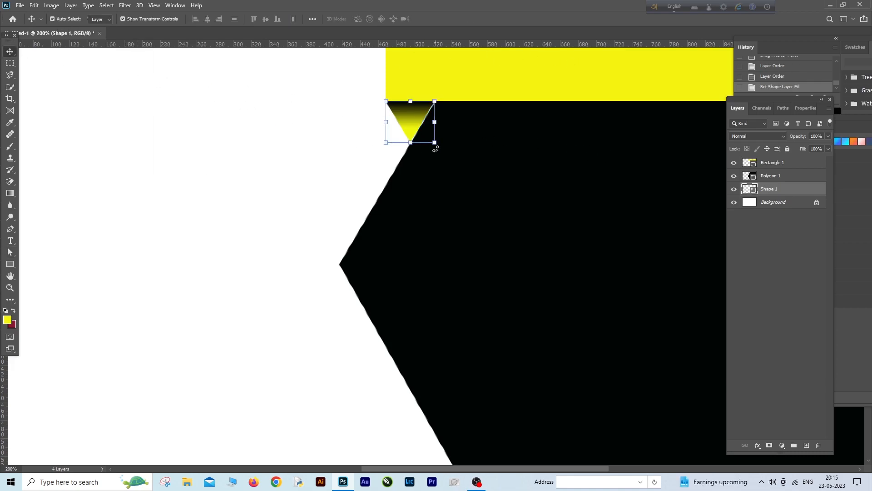
drag(435, 144, 437, 145)
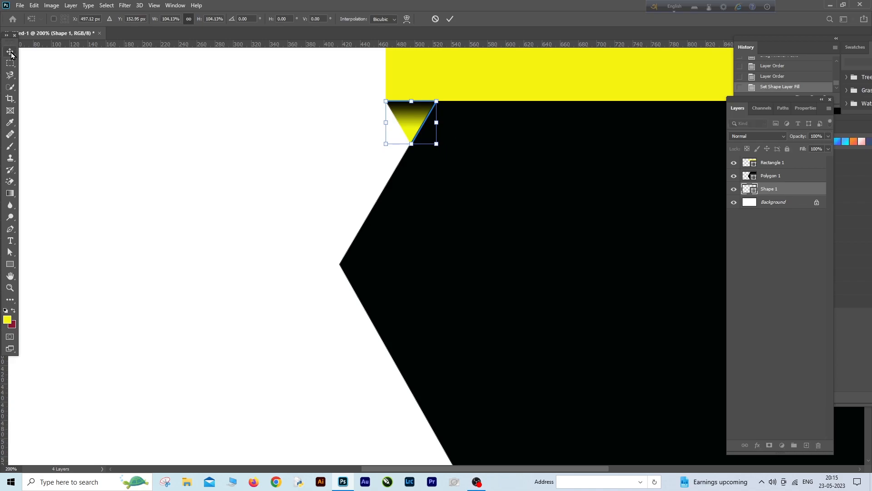
key(Return)
click(271, 238)
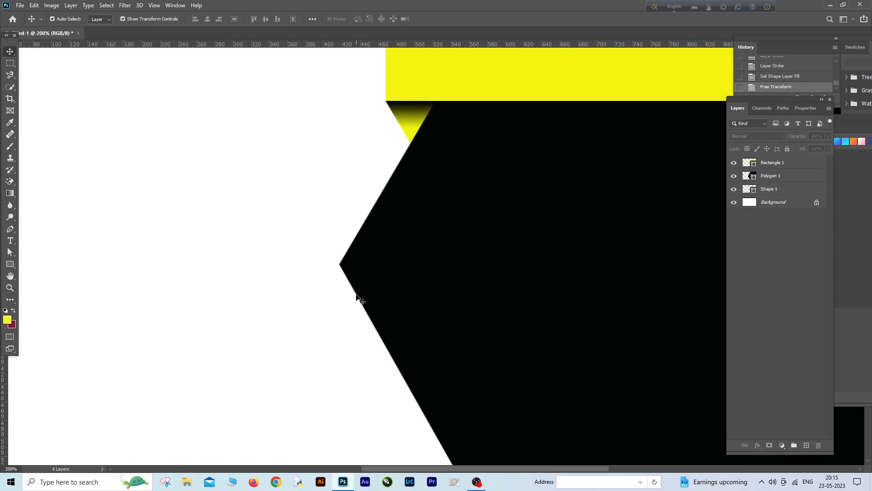
Add a new layer and start a Pen tool shape from where the hexagon's edge meets the canvas bottom, about 133 px across and 130 px up
key(ctrl+minus)
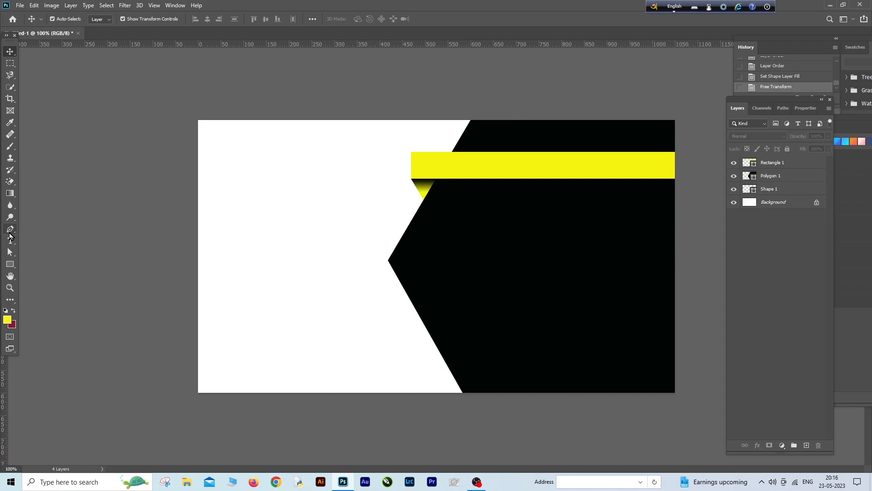
drag(10, 230, 51, 229)
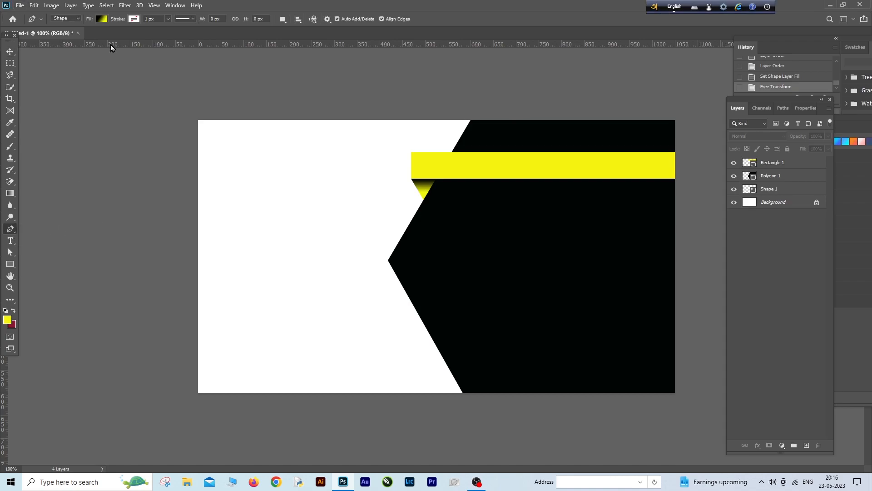
click(807, 446)
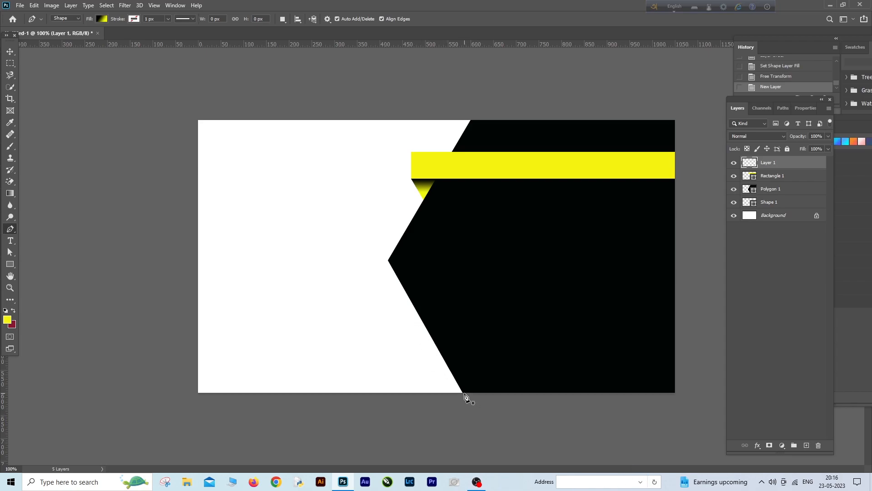
key(ctrl+plus)
scroll(458, 340, down, 5)
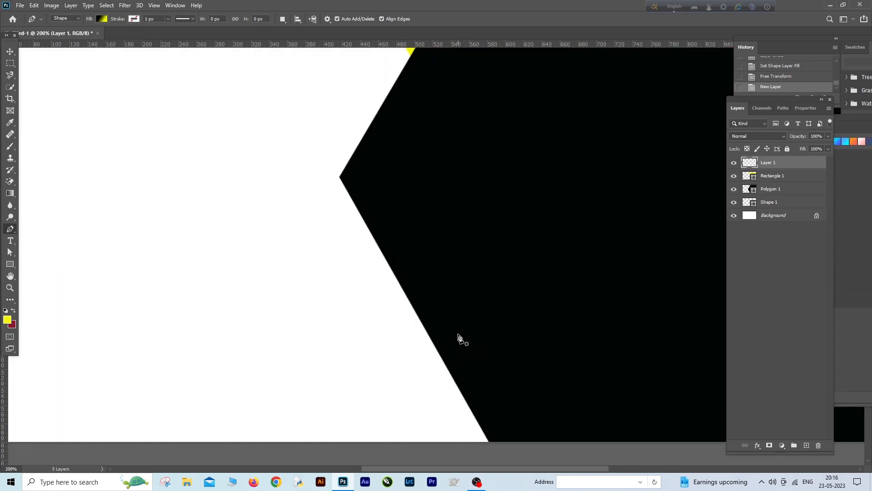
scroll(458, 338, down, 2)
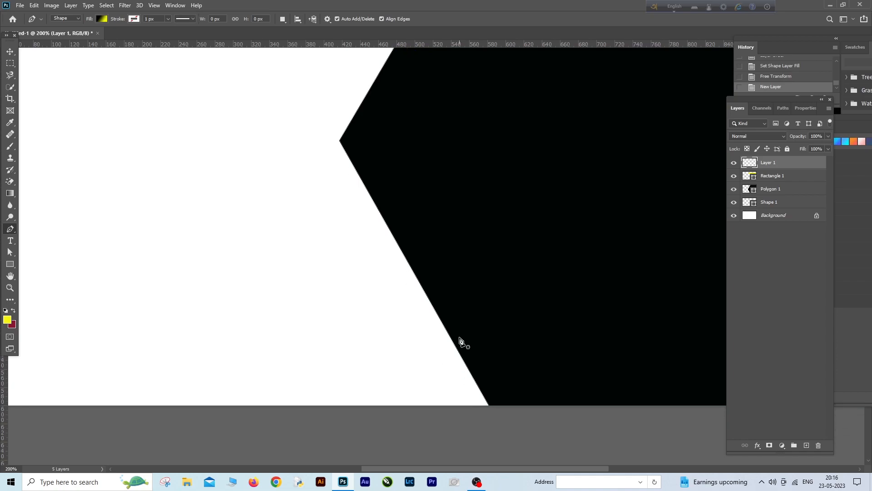
click(489, 405)
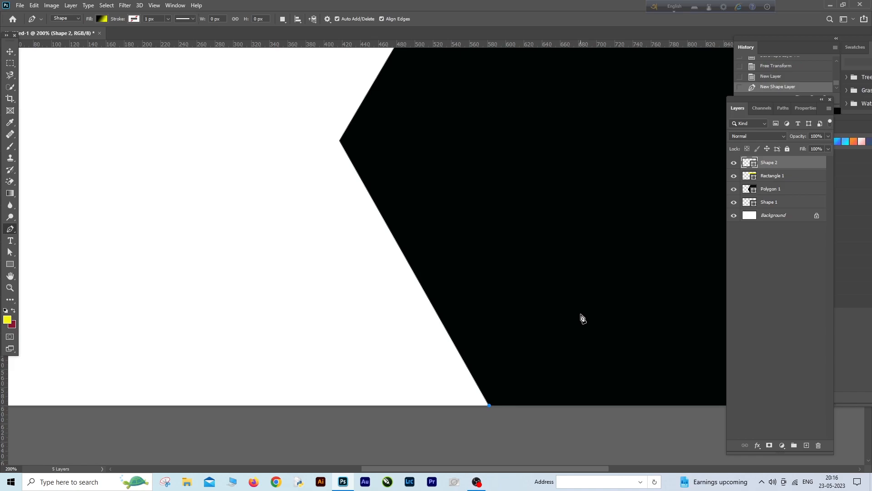
key(ctrl+minus)
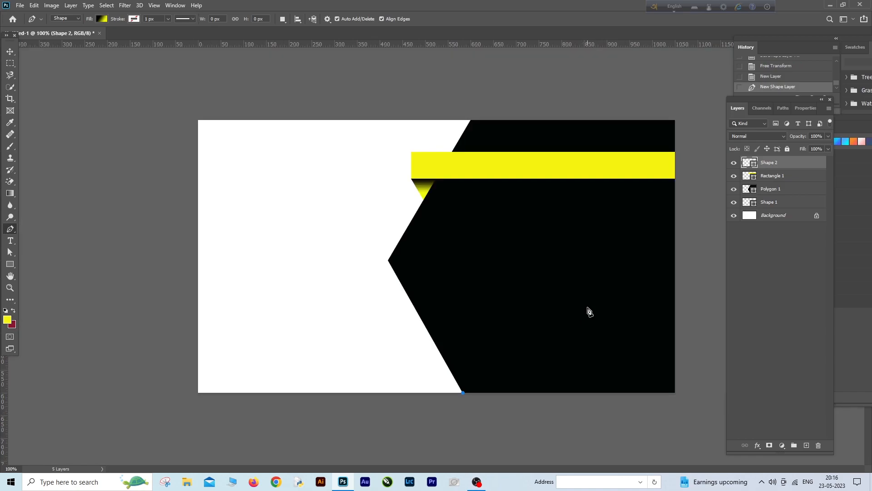
click(523, 334)
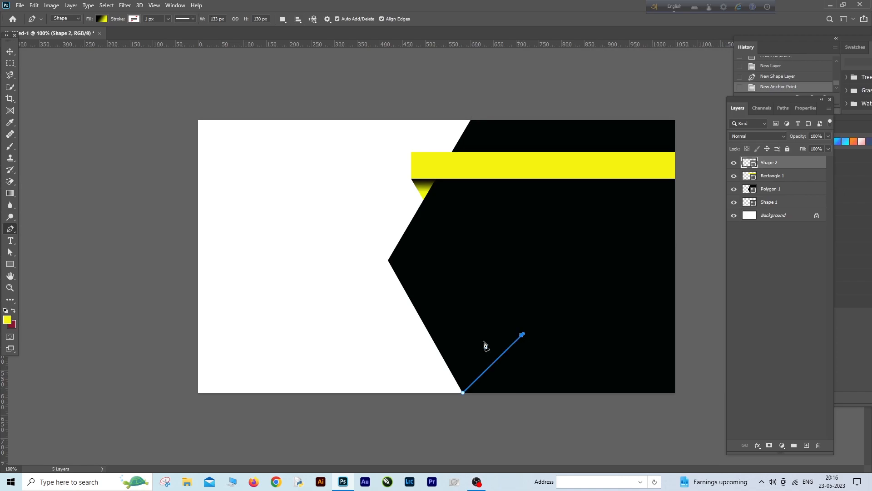